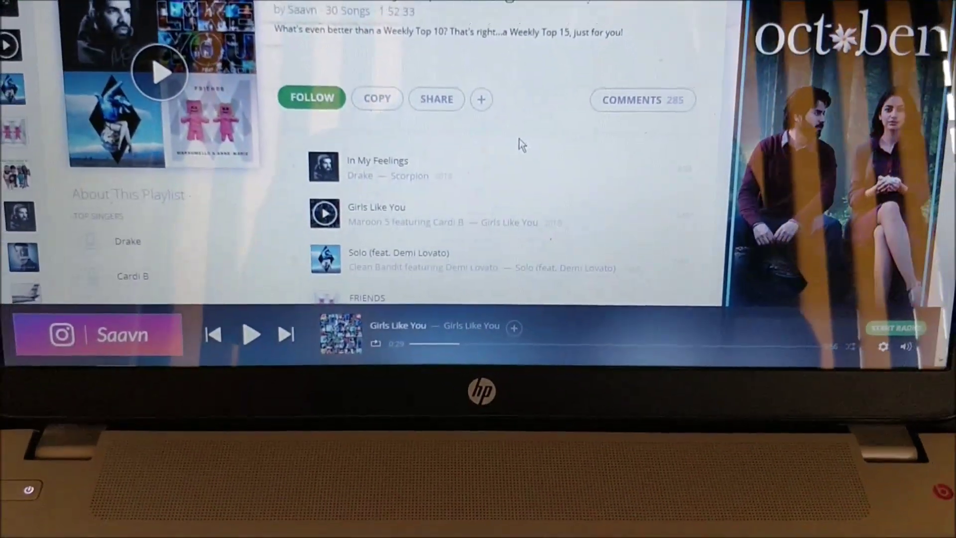
pyautogui.scroll(-3, 455, 205)
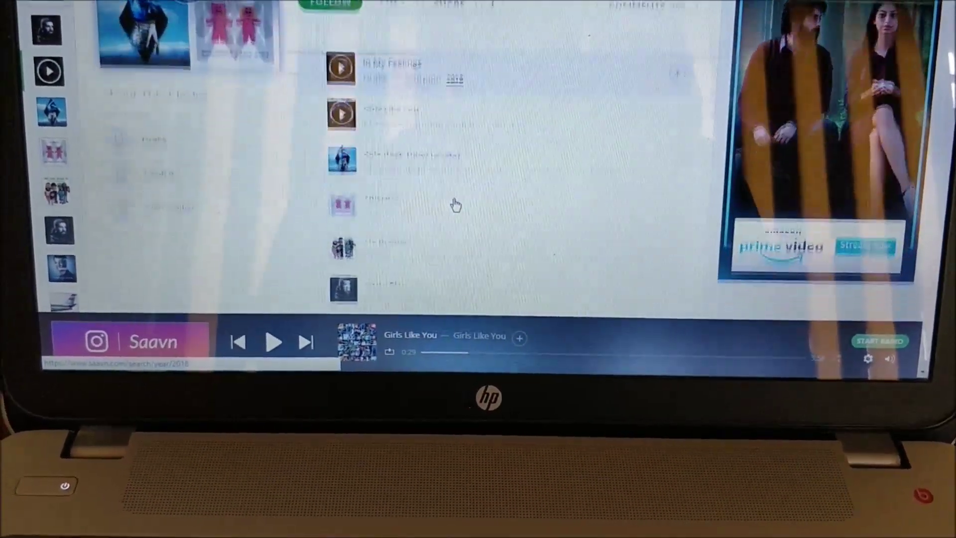
pyautogui.scroll(-3, 455, 205)
pyautogui.scroll(-3, 459, 202)
pyautogui.scroll(-2, 463, 198)
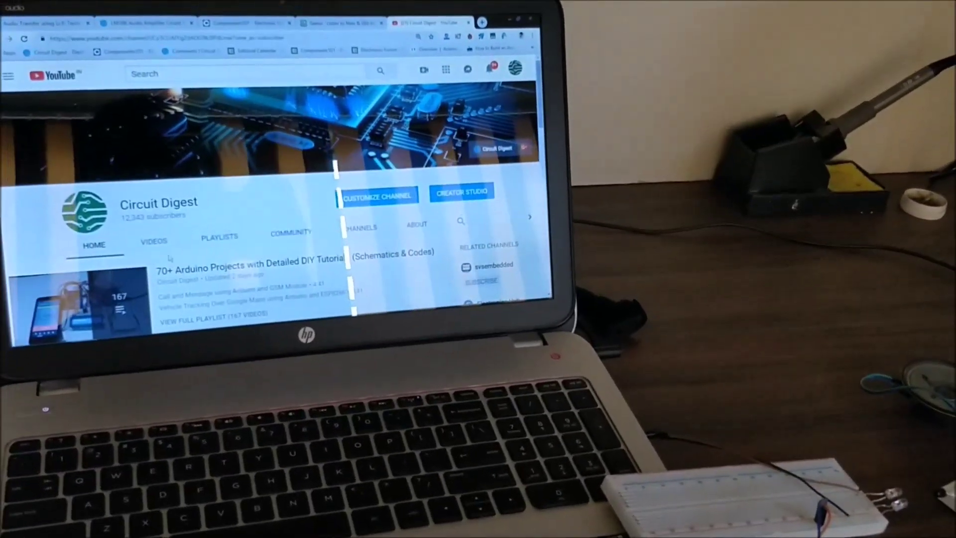
pyautogui.scroll(-3, 171, 255)
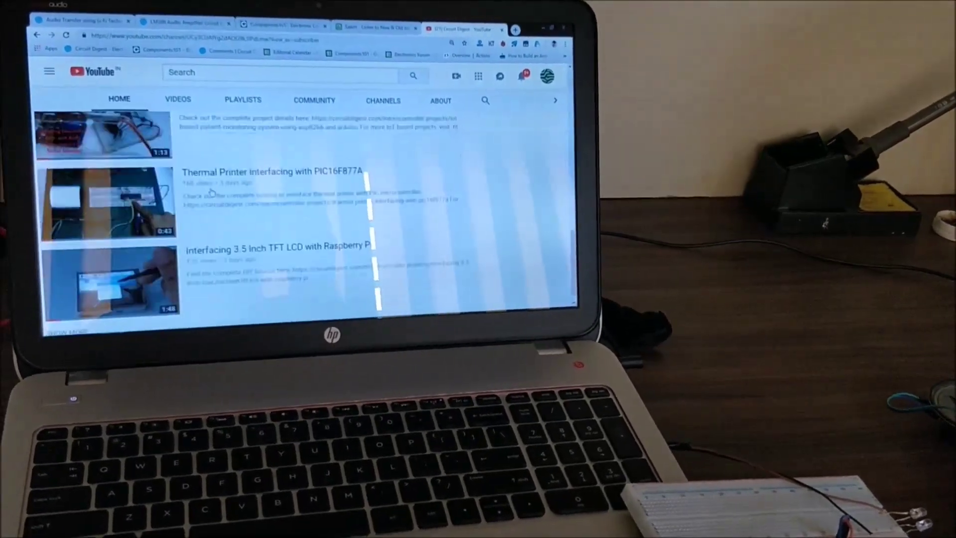
# Play a Circuit Digest video about a 3.5-inch TFT LCD with Raspberry Pi
pyautogui.click(149, 255)
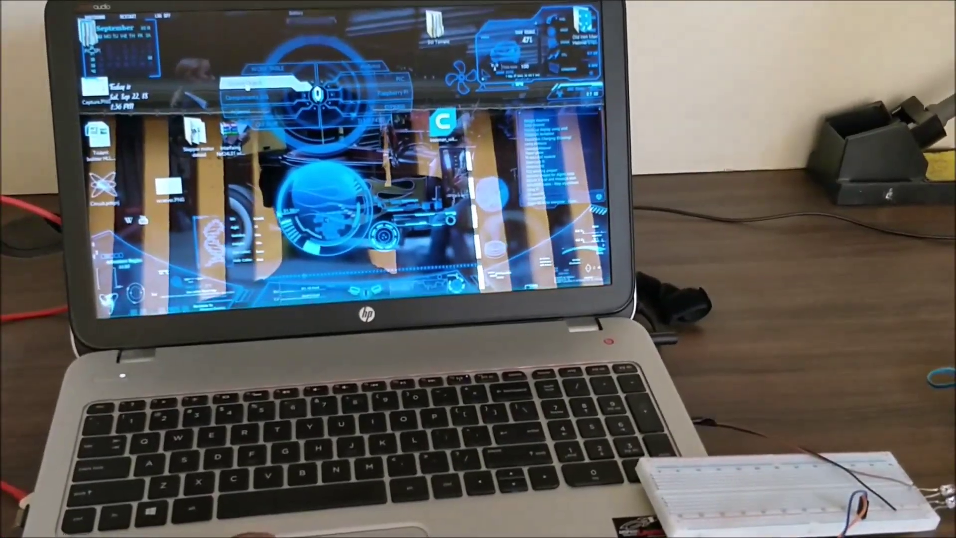
# Play Never_Better.mp3 in VLC from a maximized File Explorer window
pyautogui.press('super+e')
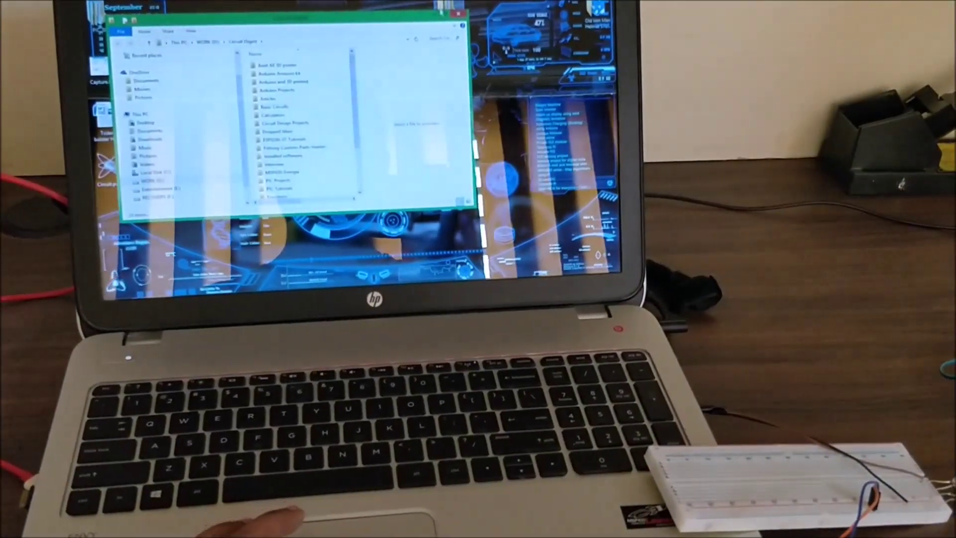
pyautogui.press('super+Up')
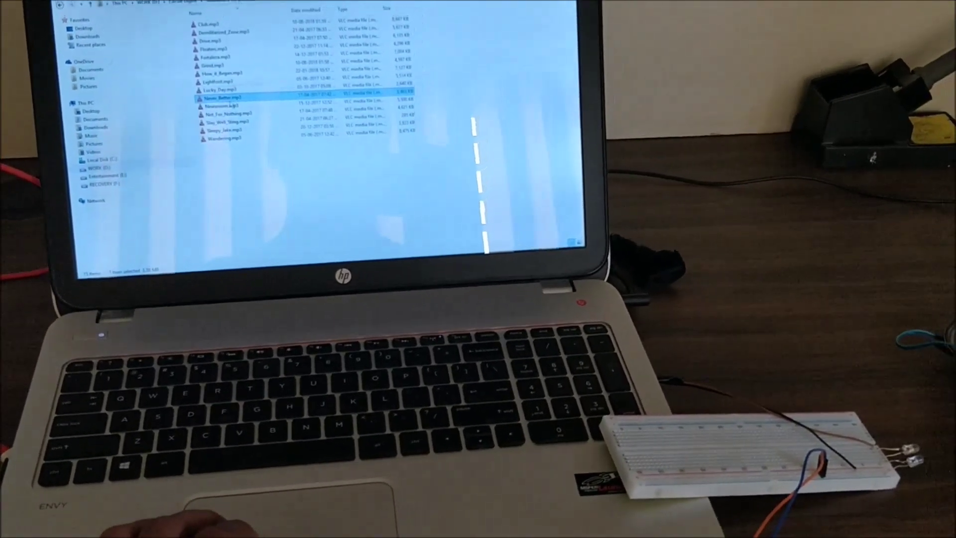
pyautogui.press('Return')
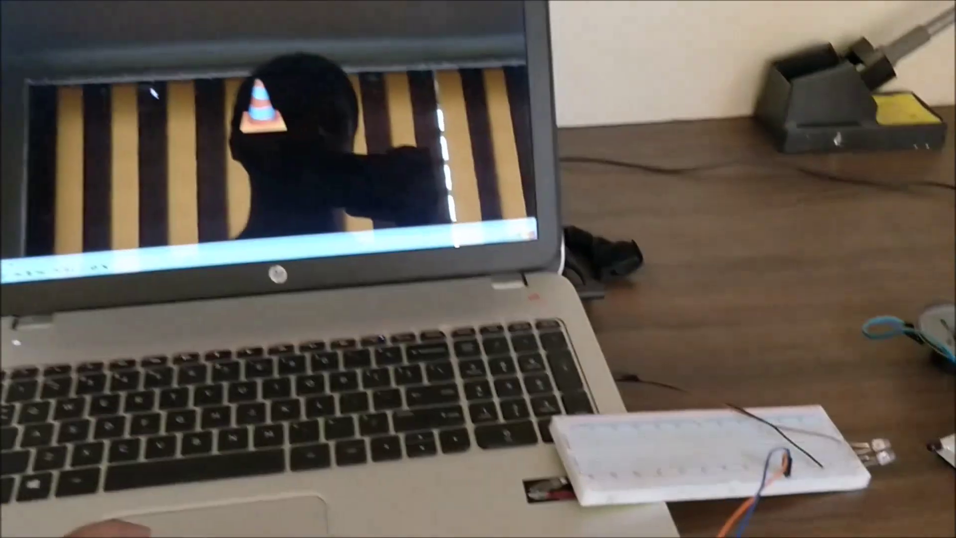